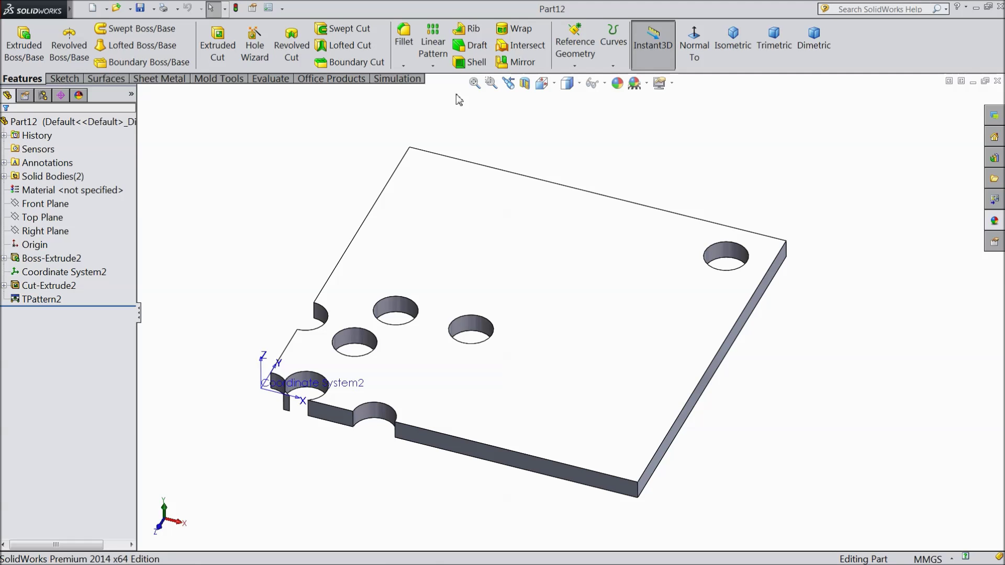
Step: Expand the Linear Pattern dropdown to list the pattern feature types
left_click(434, 67)
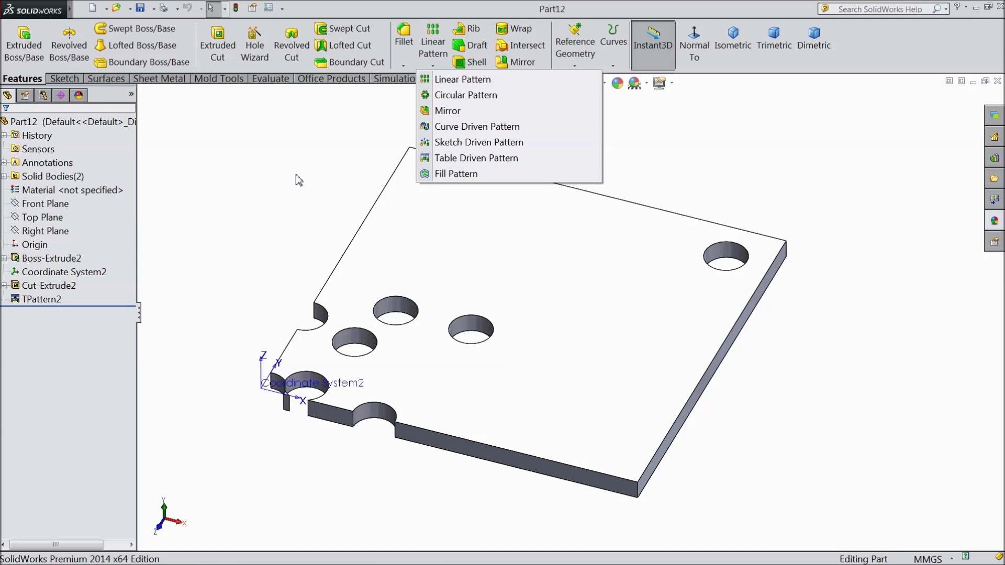
Step: Start a Fill Pattern using the plate's top face as its fill boundary
left_click(450, 176)
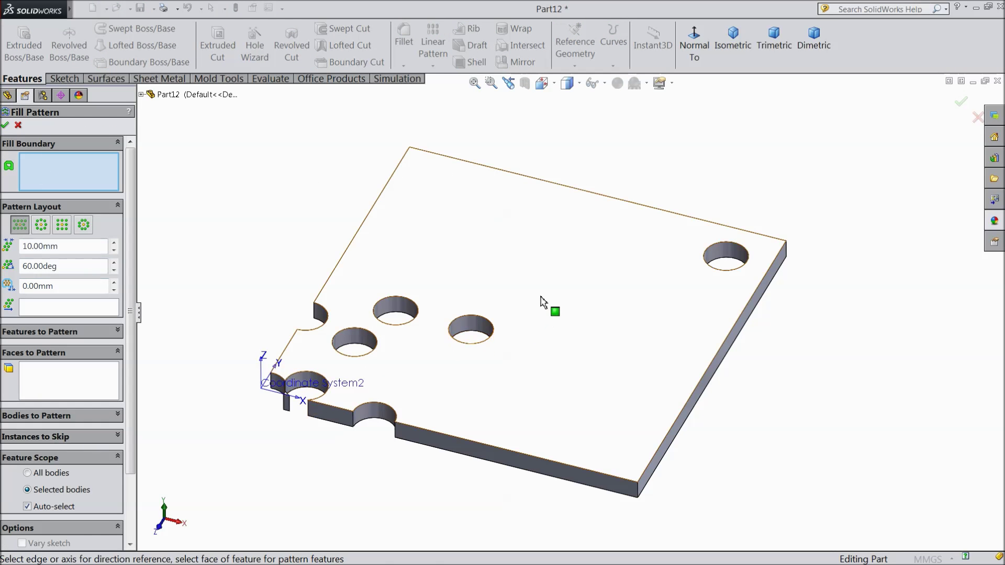
scroll(566, 304, "up", 1)
middle_click_drag(316, 251, 319, 278)
scroll(638, 327, "down", 3)
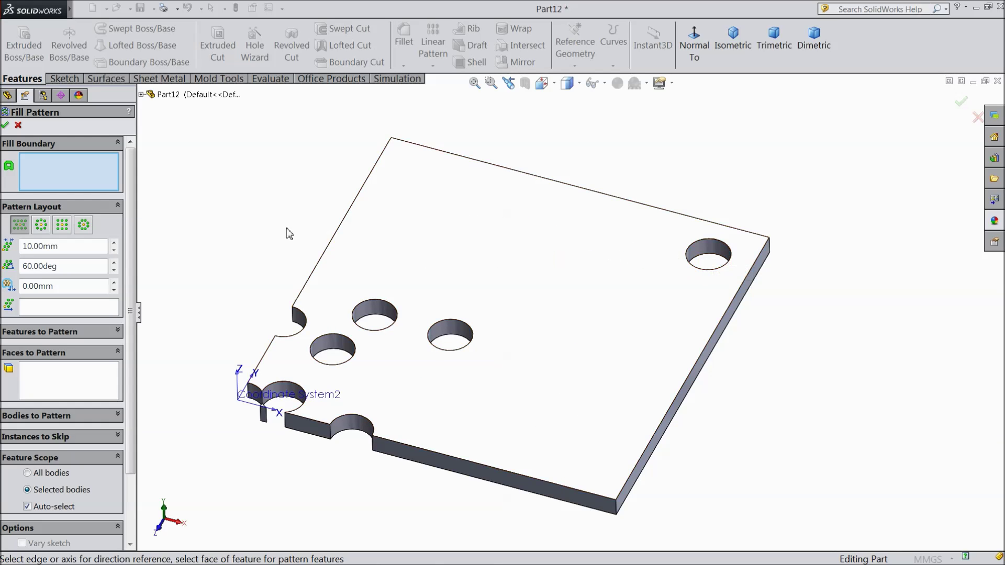
left_click(480, 250)
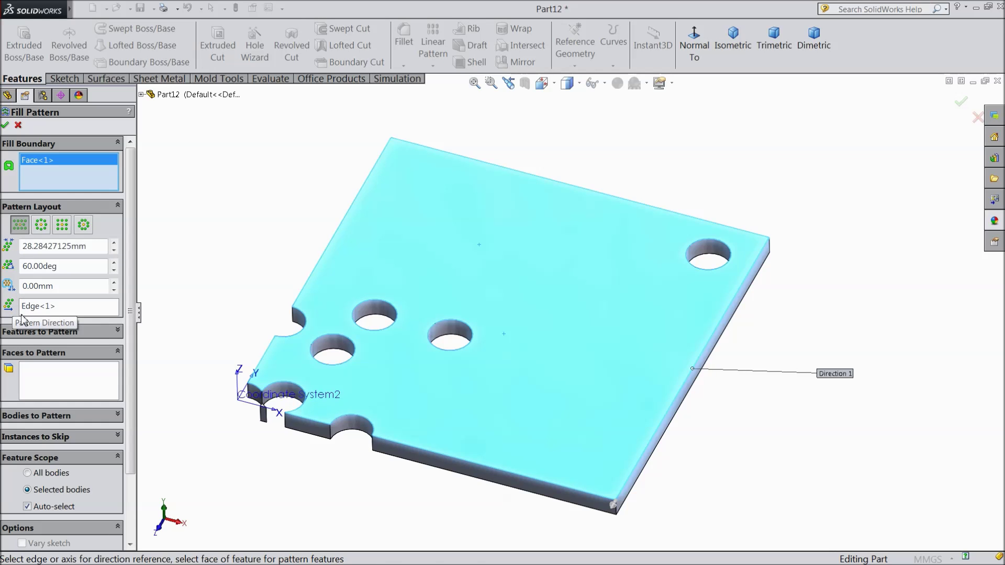
Step: Choose Cut-Extrude2 as the feature to repeat and preview the staggered holes
left_click(117, 331)
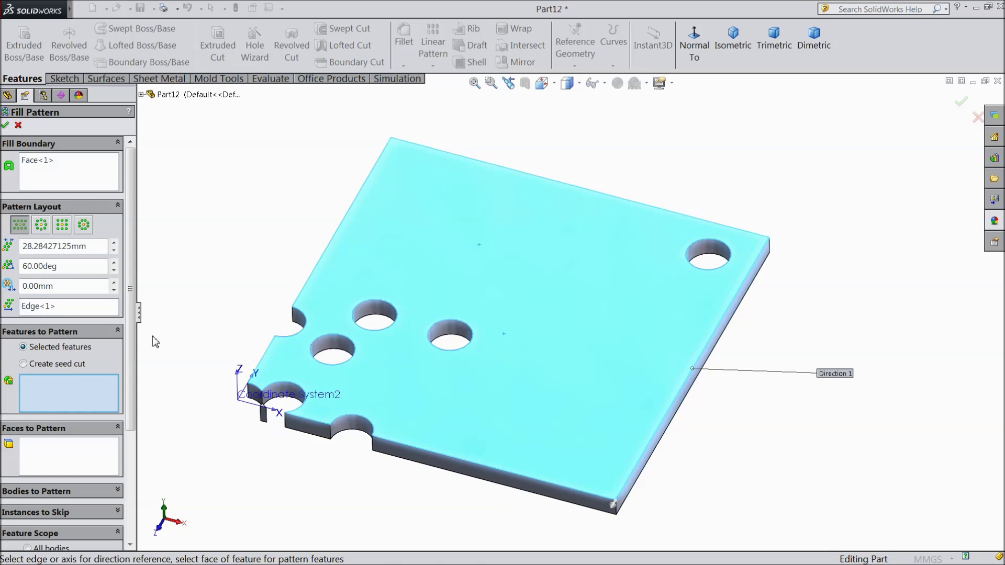
left_click(141, 94)
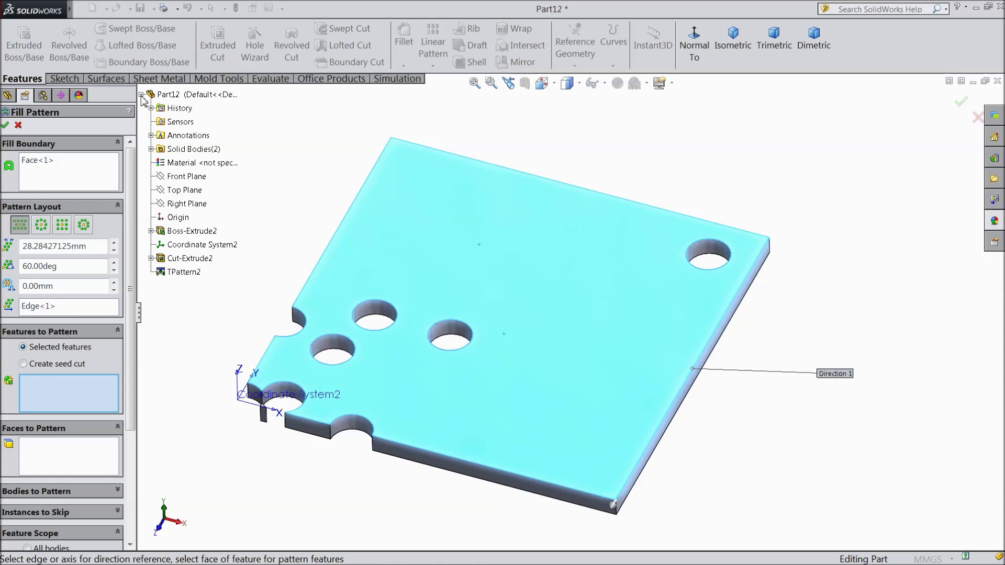
left_click(190, 258)
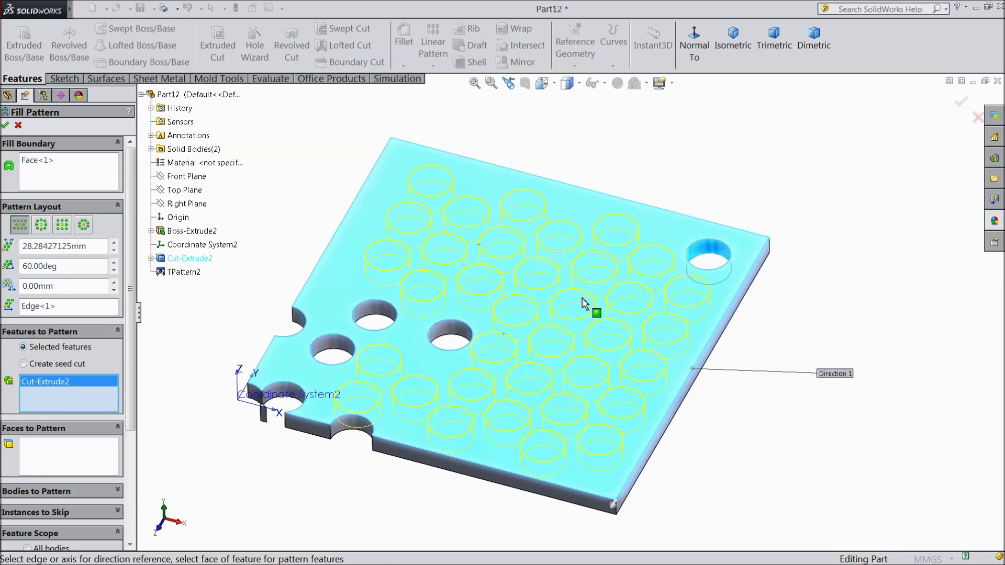
middle_click_drag(855, 253, 795, 280)
scroll(561, 310, "down", 2)
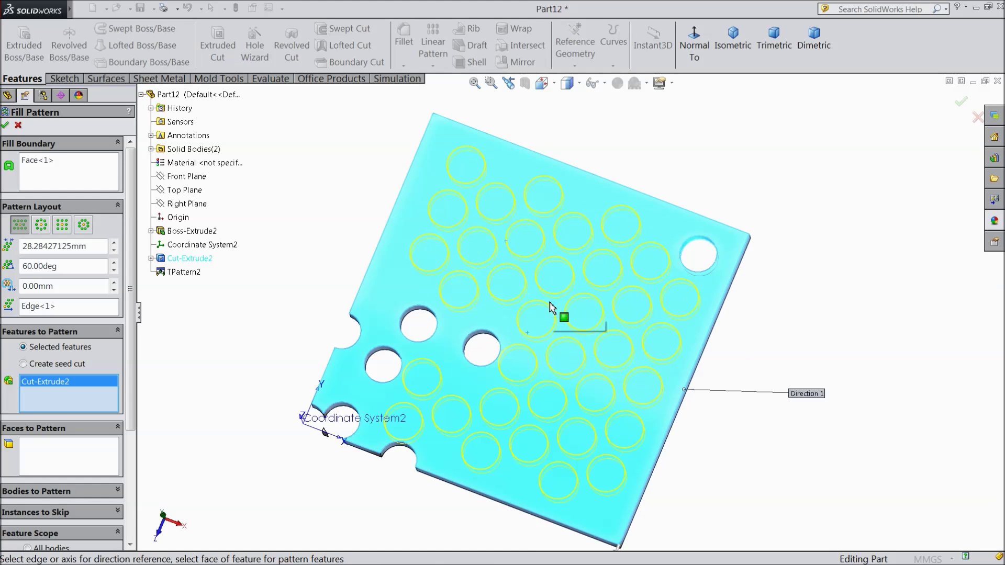
Step: Compare the circular, square and polygon layouts, settling on the Square layout
left_click(42, 226)
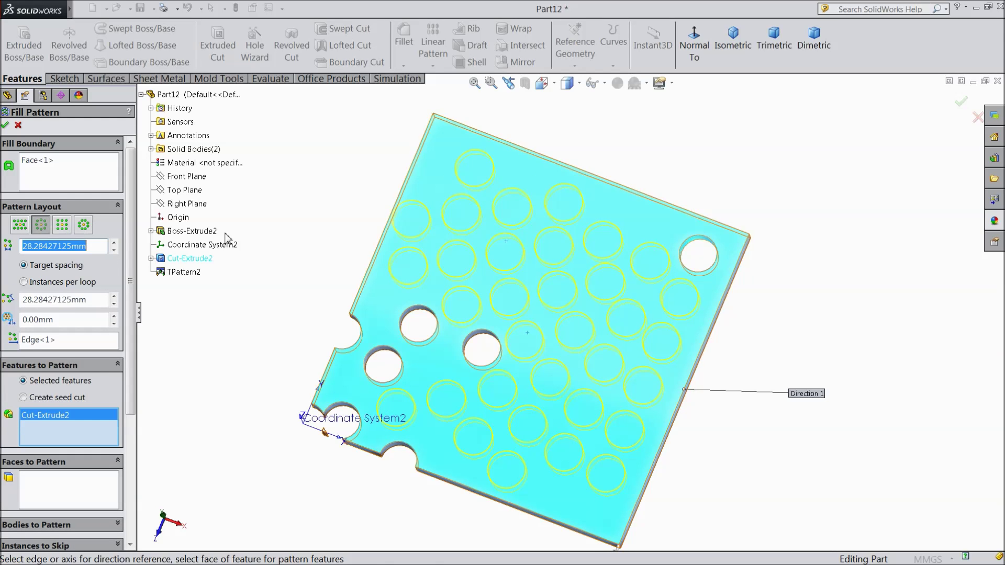
left_click(69, 232)
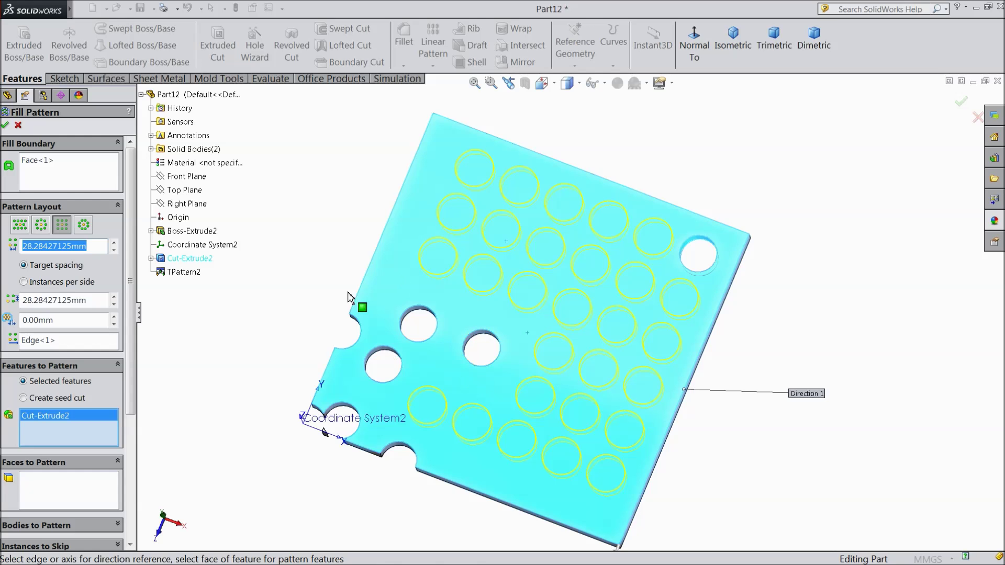
left_click(84, 225)
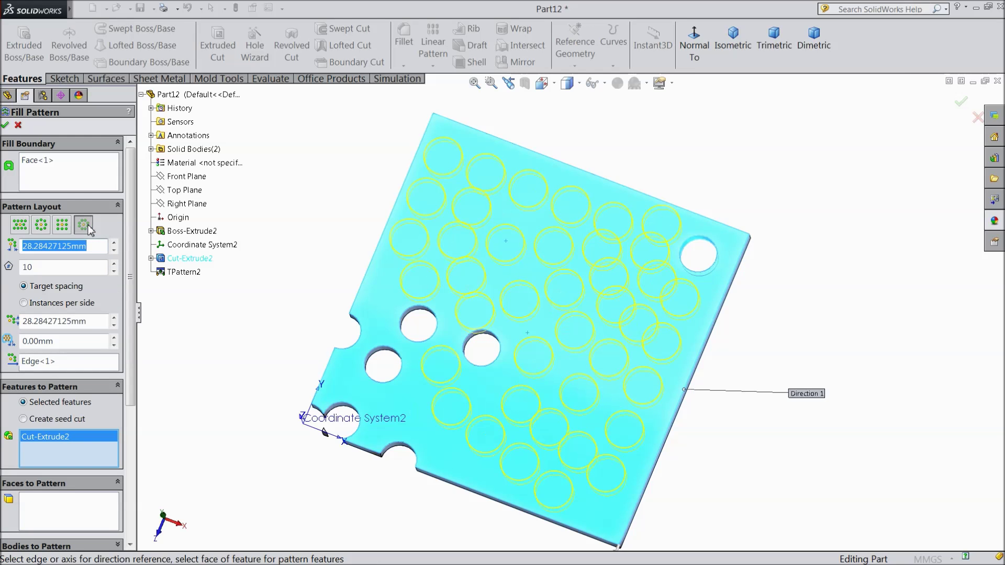
left_click(62, 226)
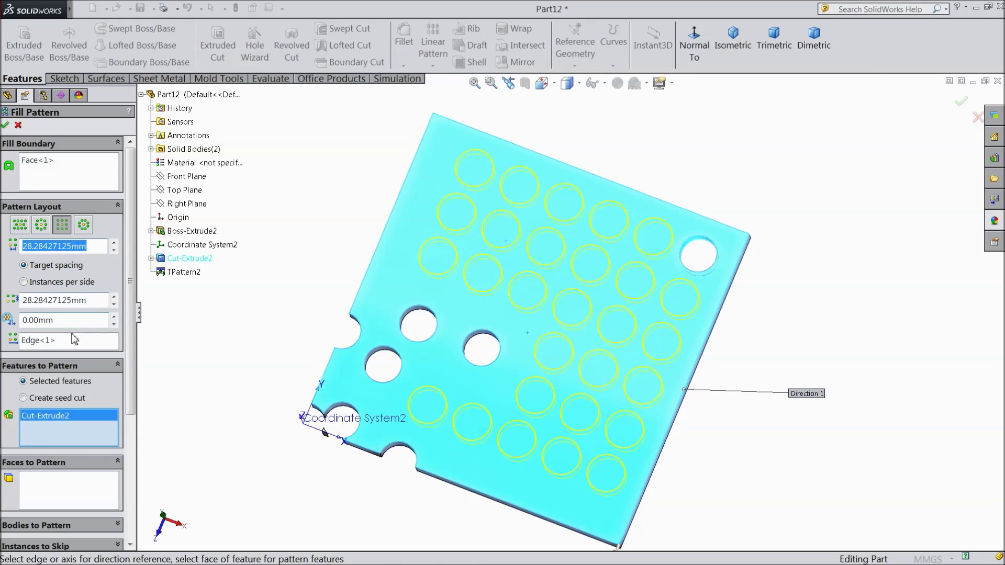
Step: Set the fill pattern's boundary margin to 12.00 mm
left_click(58, 321)
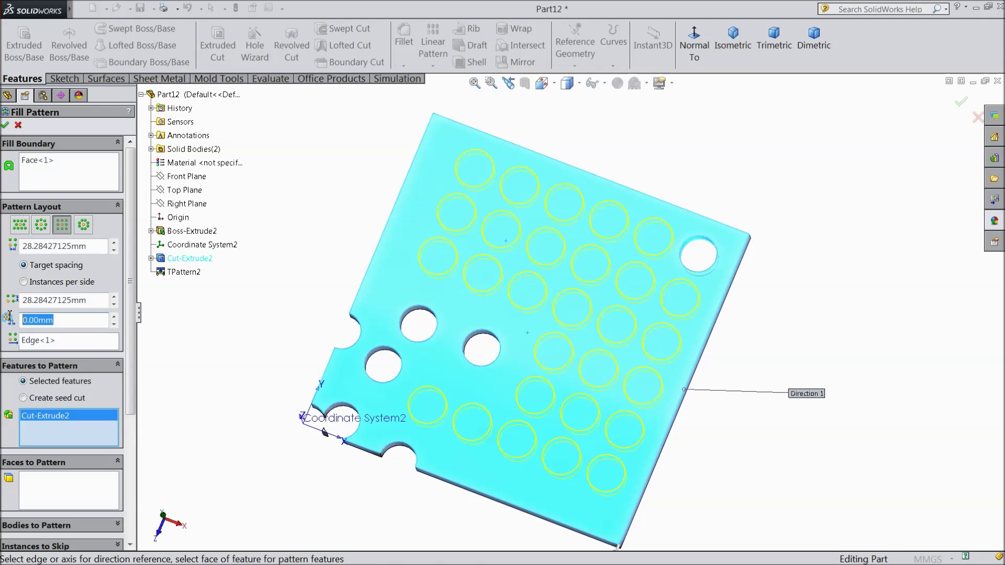
type("2")
key("Return")
left_click(50, 320)
left_click_drag(80, 321, 42, 319)
left_click(114, 318)
left_click(114, 318)
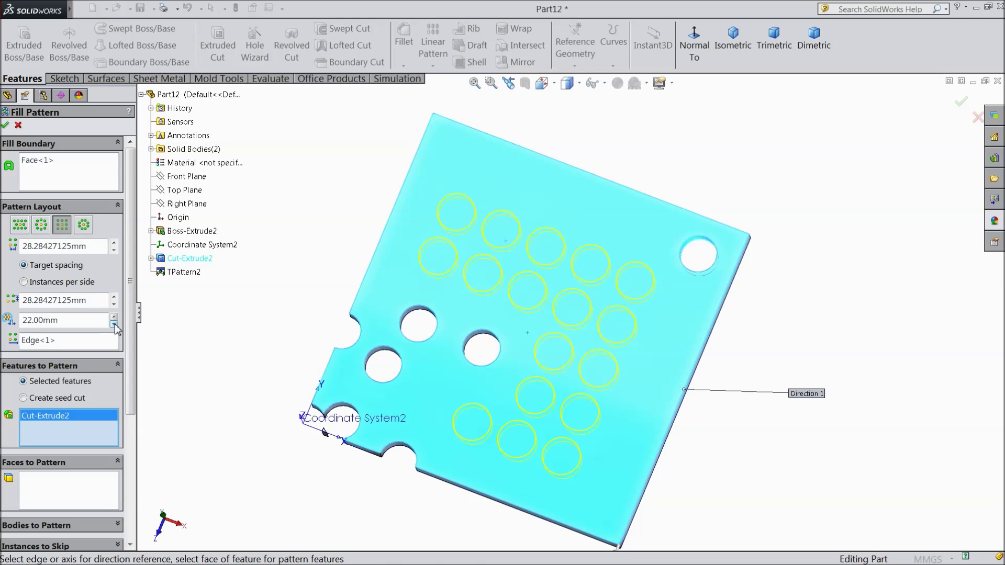
left_click(114, 324)
Step: Create Fill Pattern1 with the square grid of holes, then delete it
left_click(6, 126)
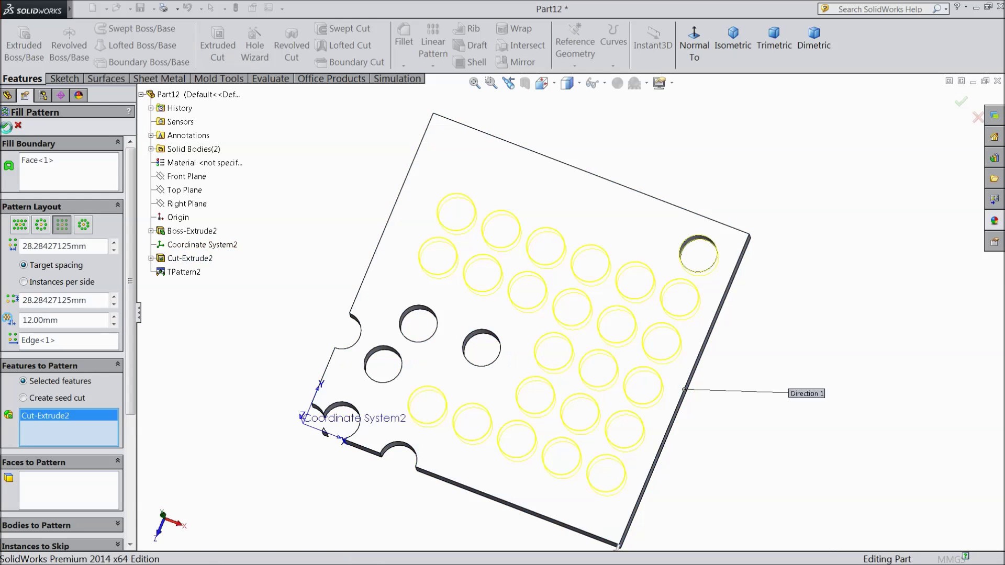
mouse_move(291, 300)
middle_mouse_down()
mouse_move(287, 191)
mouse_move(297, 220)
mouse_move(236, 255)
mouse_move(253, 258)
mouse_move(283, 229)
mouse_move(269, 177)
mouse_move(228, 207)
mouse_move(258, 222)
mouse_move(251, 195)
mouse_move(247, 216)
mouse_move(278, 285)
mouse_move(287, 233)
mouse_move(316, 274)
mouse_move(265, 247)
mouse_move(281, 239)
mouse_move(286, 261)
middle_mouse_up()
right_click(33, 321)
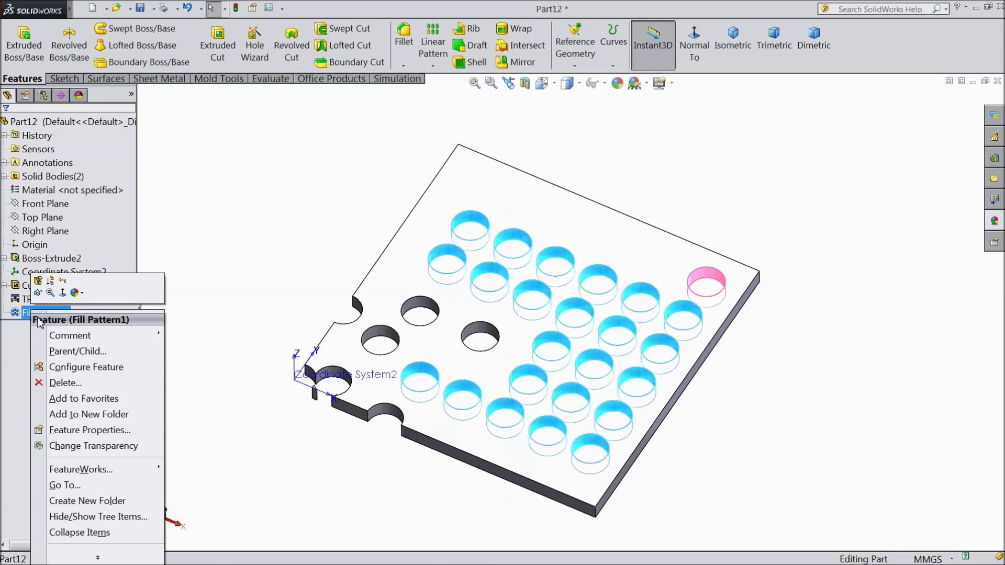
left_click(55, 377)
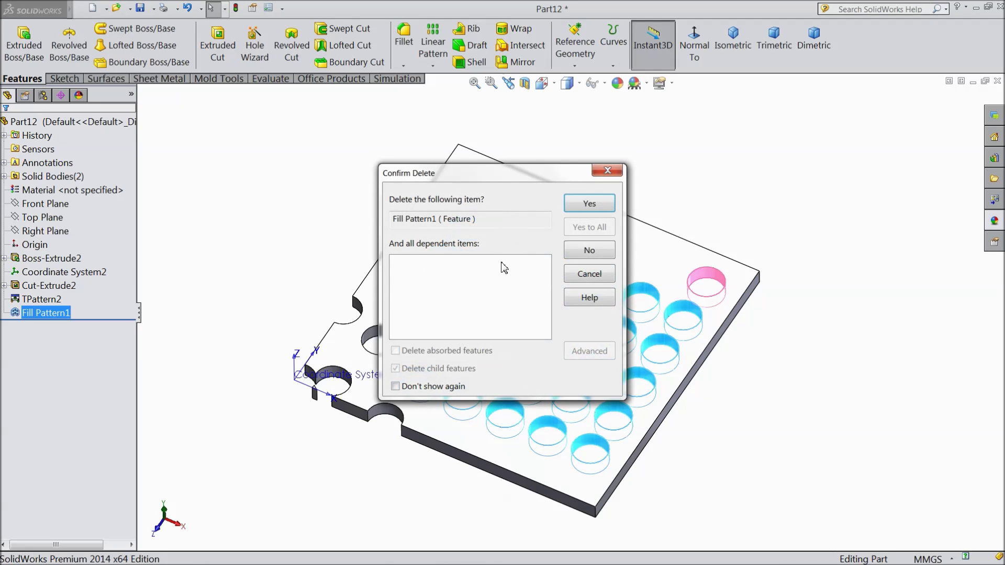
left_click(590, 204)
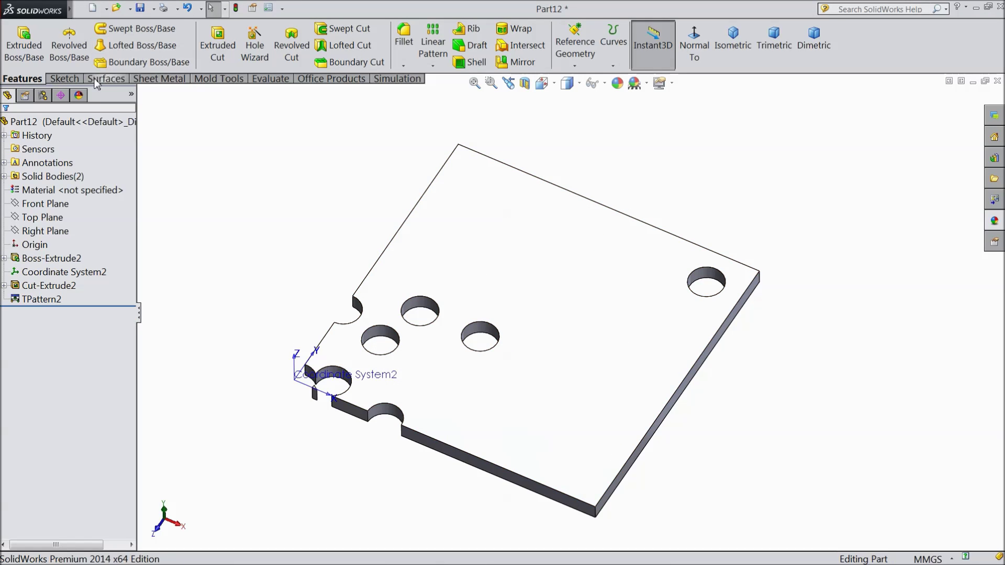
Step: Draw a 106.77 by 42.02 straight slot in a new sketch on the top face
left_click(65, 79)
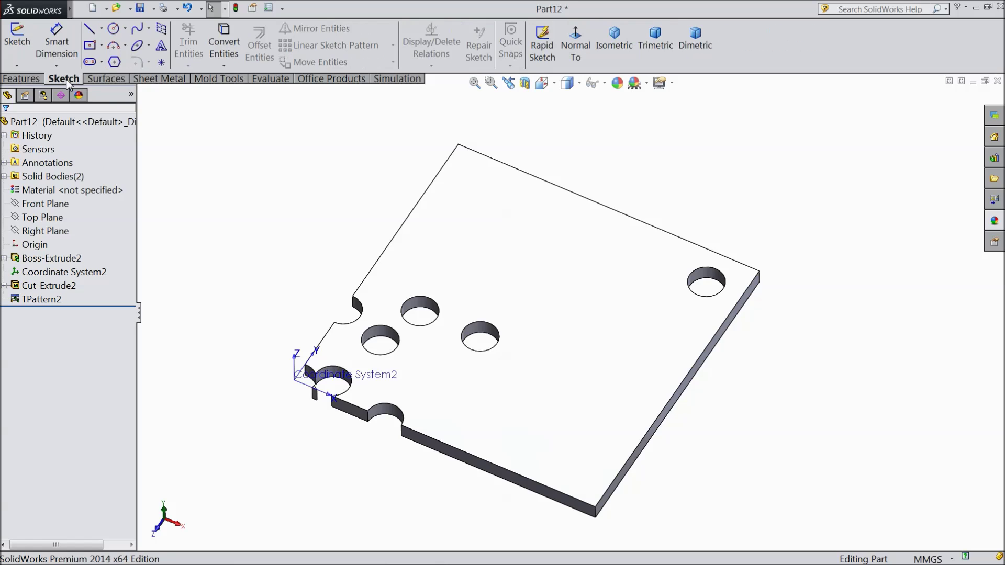
left_click(580, 345)
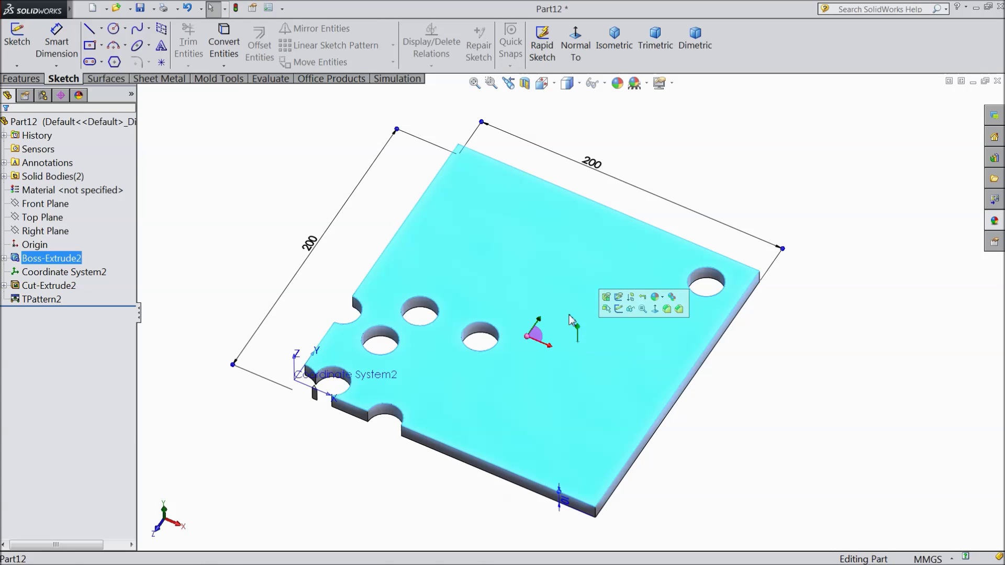
left_click(620, 310)
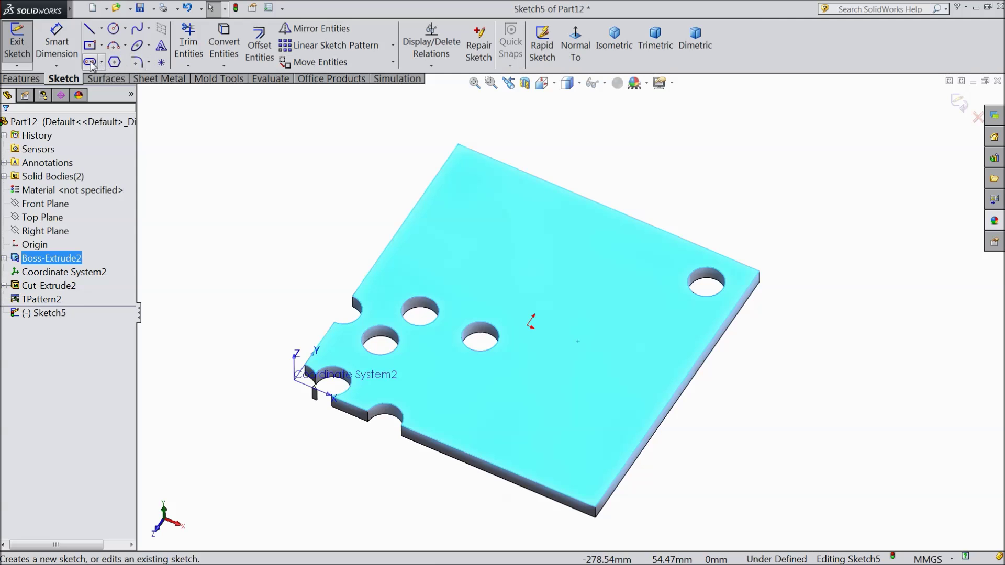
left_click(90, 62)
left_click(607, 292)
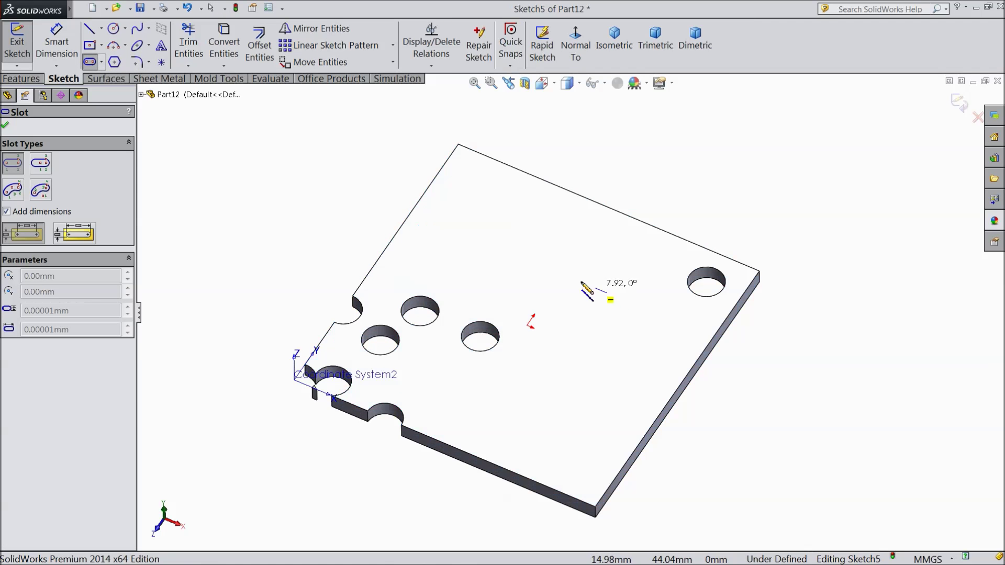
left_click(444, 230)
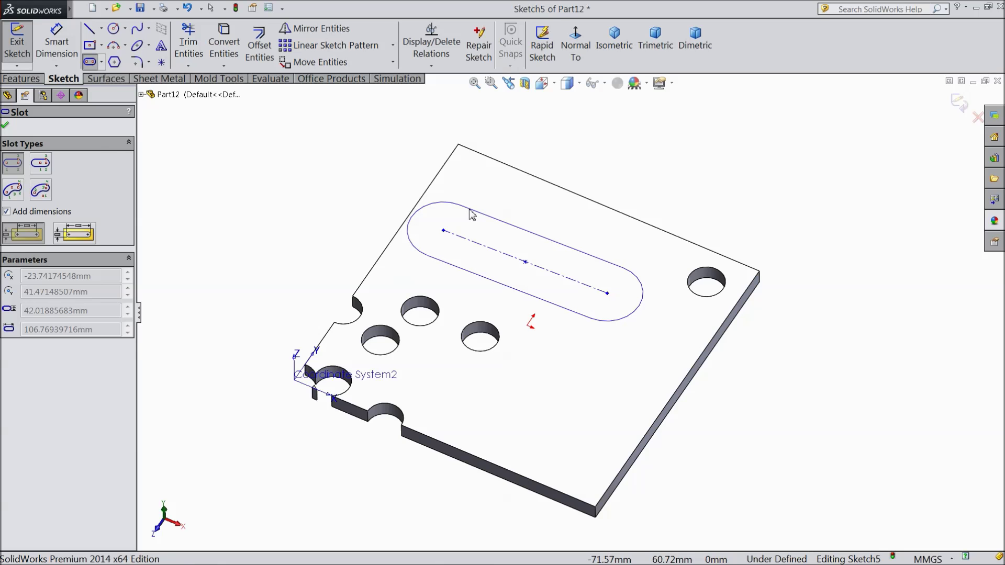
left_click(470, 210)
Step: Close the slot tool and exit Sketch5
left_click(6, 125)
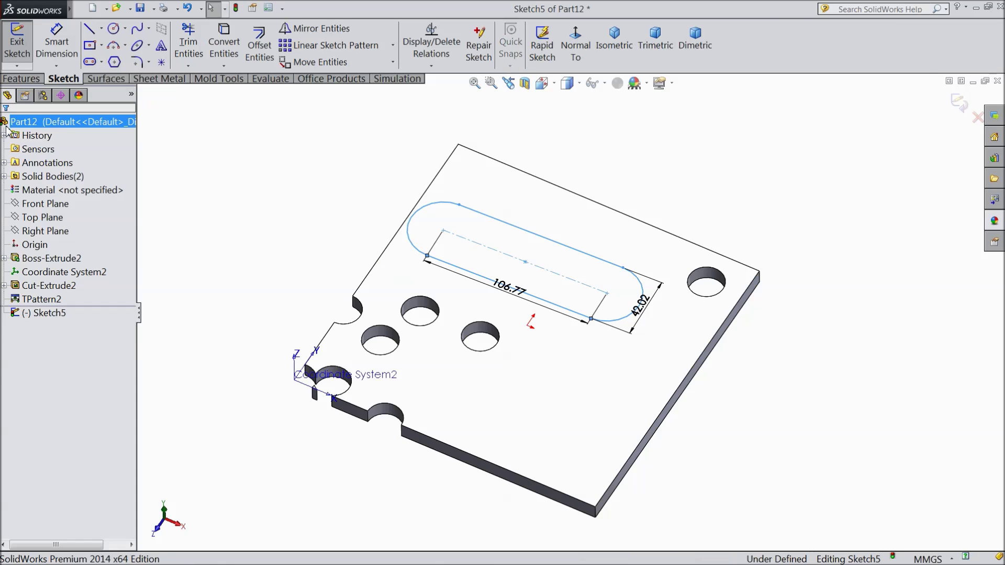
left_click(959, 103)
scroll(549, 269, "up", 3)
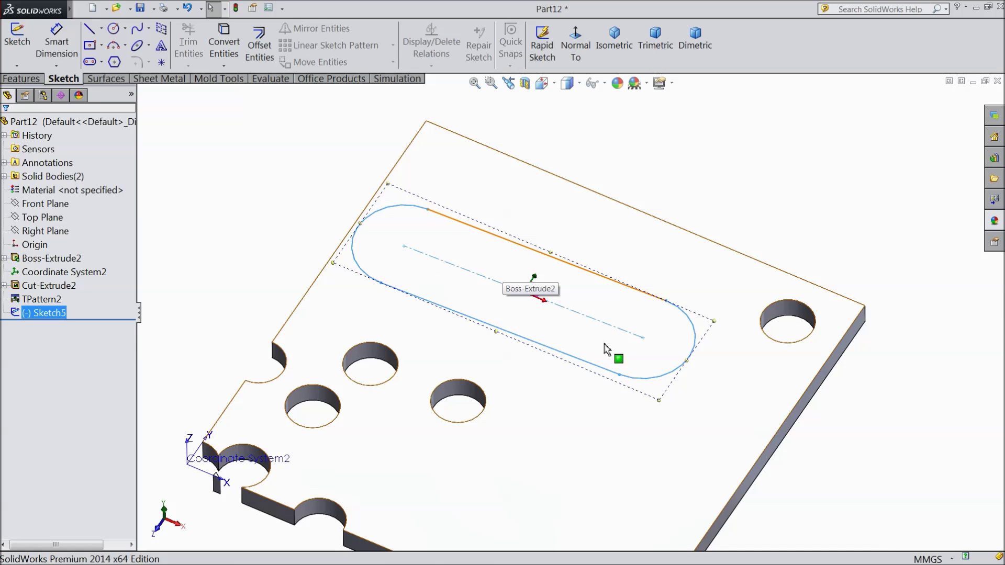
left_click(283, 212)
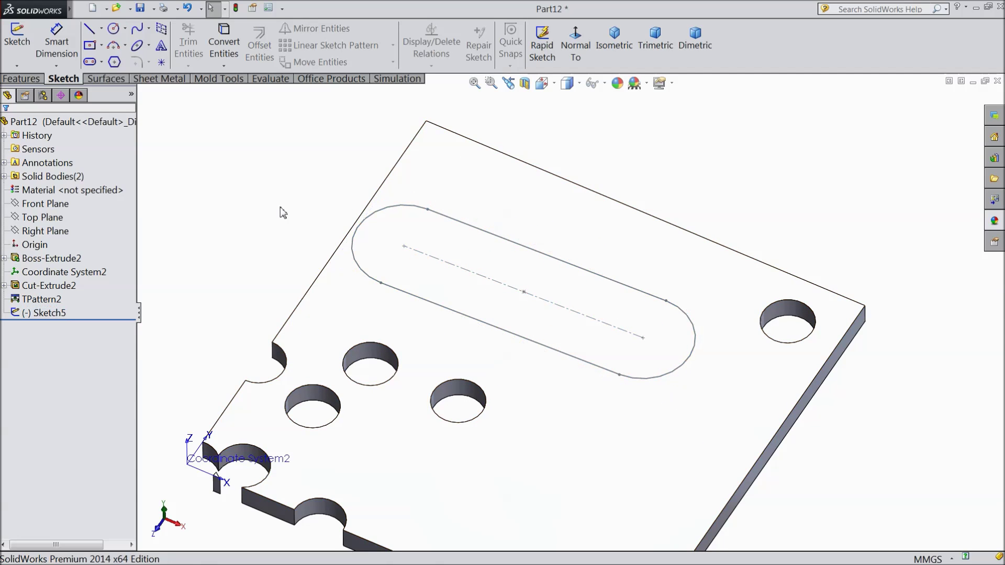
left_click(20, 78)
Step: Start a new Fill Pattern bounded by the Sketch5 slot
left_click(433, 66)
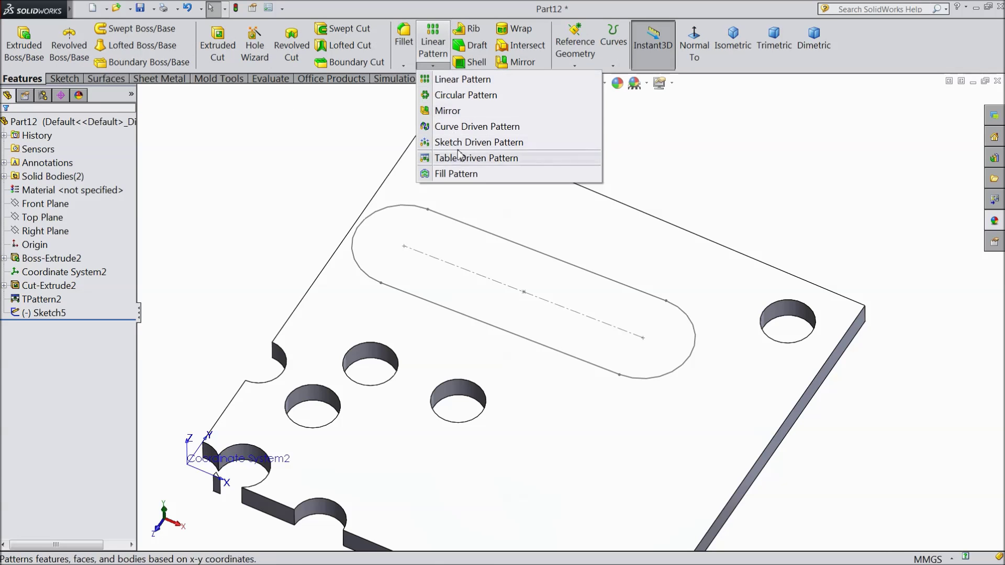
left_click(459, 180)
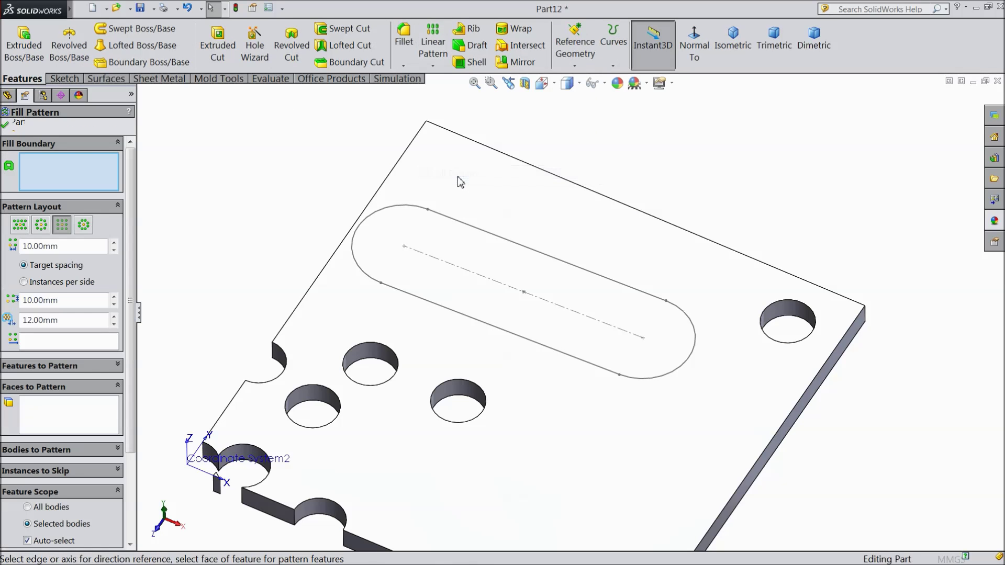
left_click(474, 233)
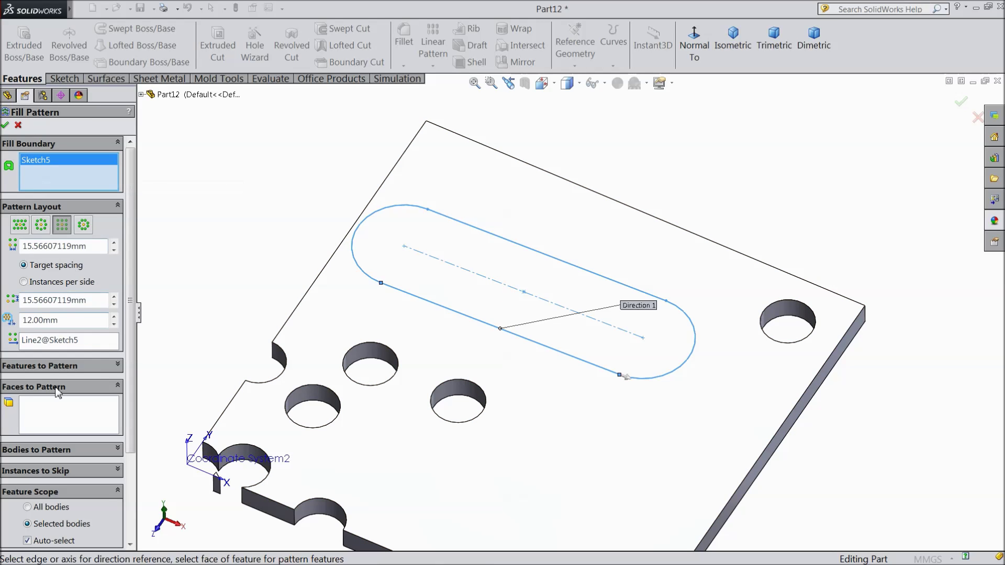
Step: Pattern Cut-Extrude2 inside the slot with a 2.00 mm boundary margin
left_click(84, 366)
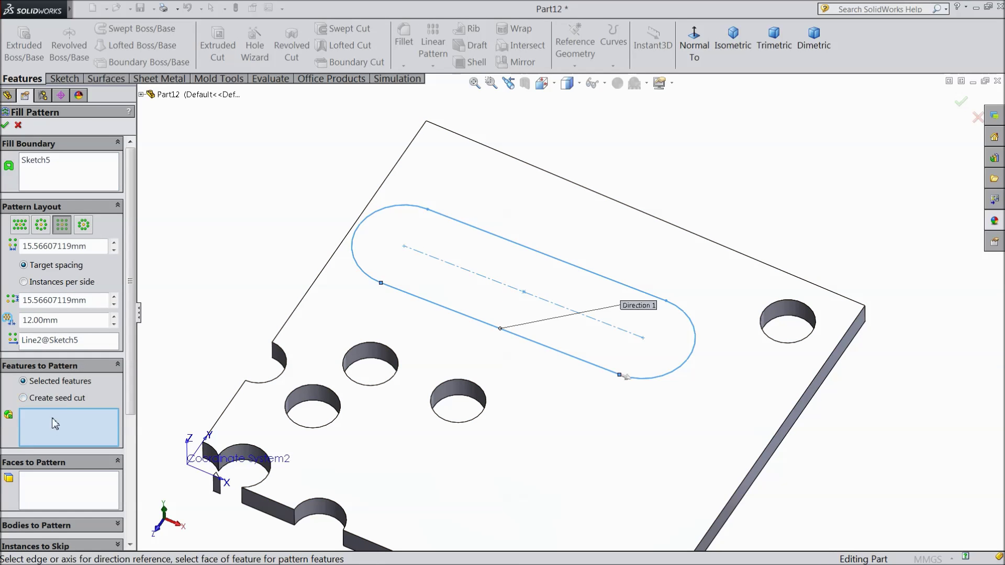
left_click(141, 95)
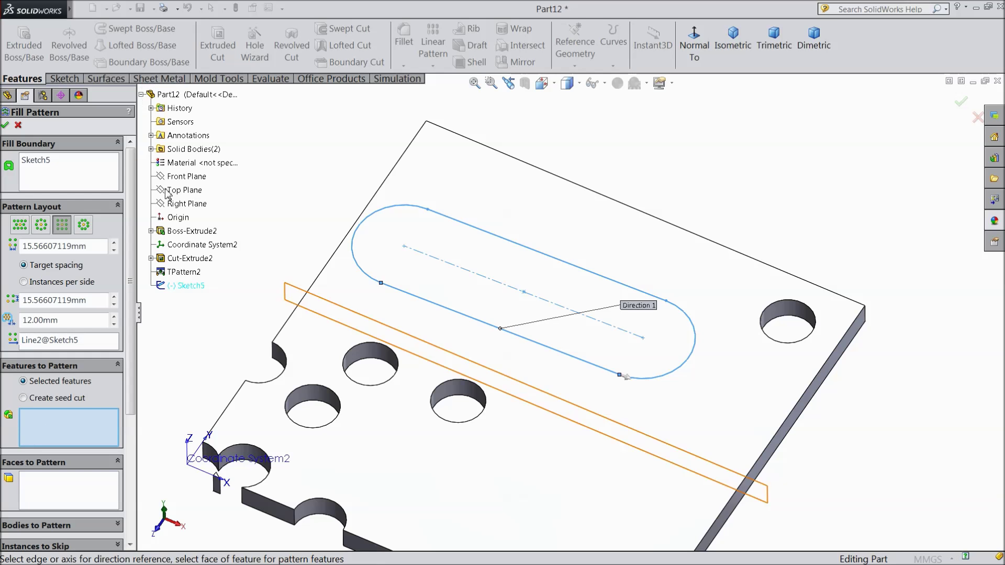
left_click(183, 259)
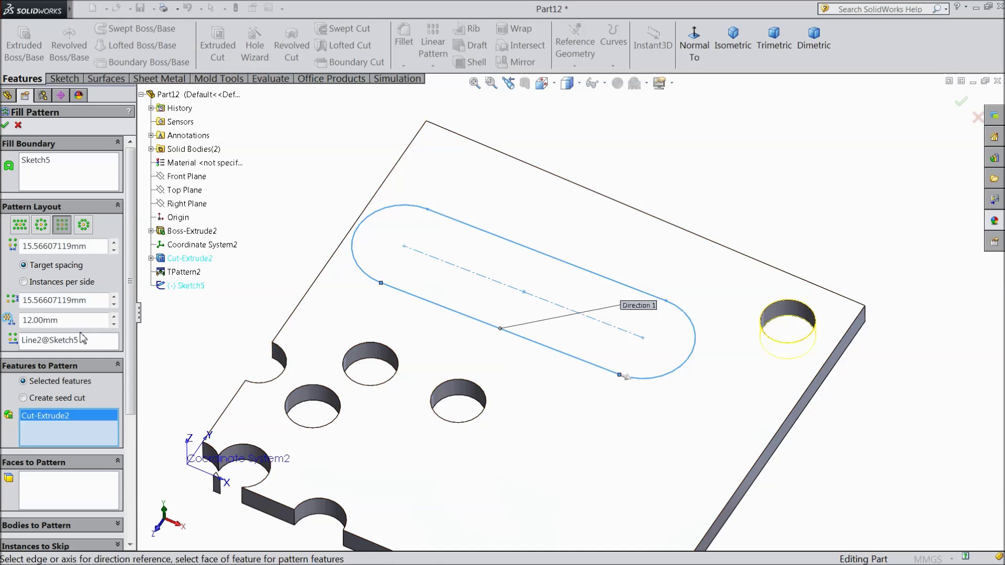
left_click(114, 325)
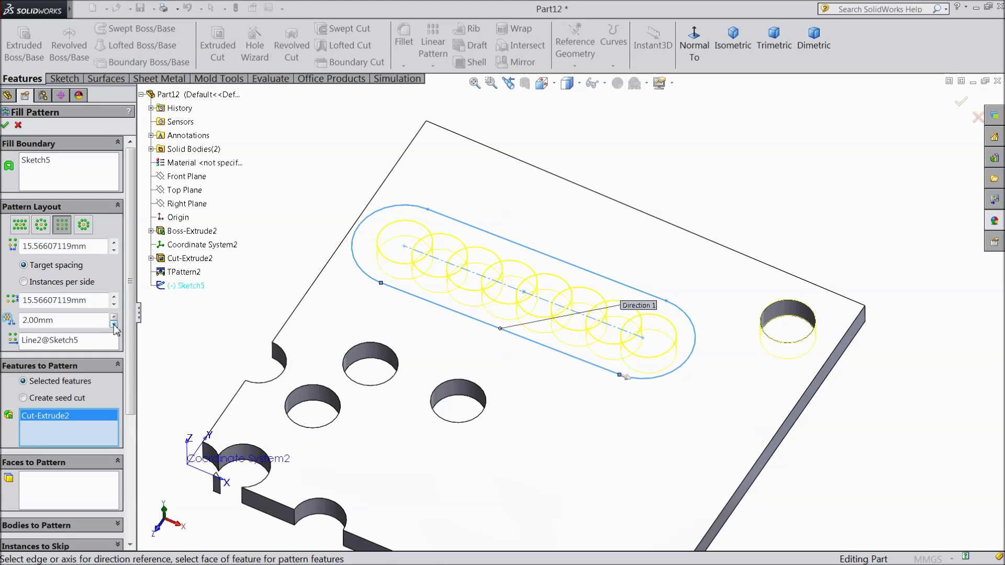
left_click(113, 324)
left_click(114, 317)
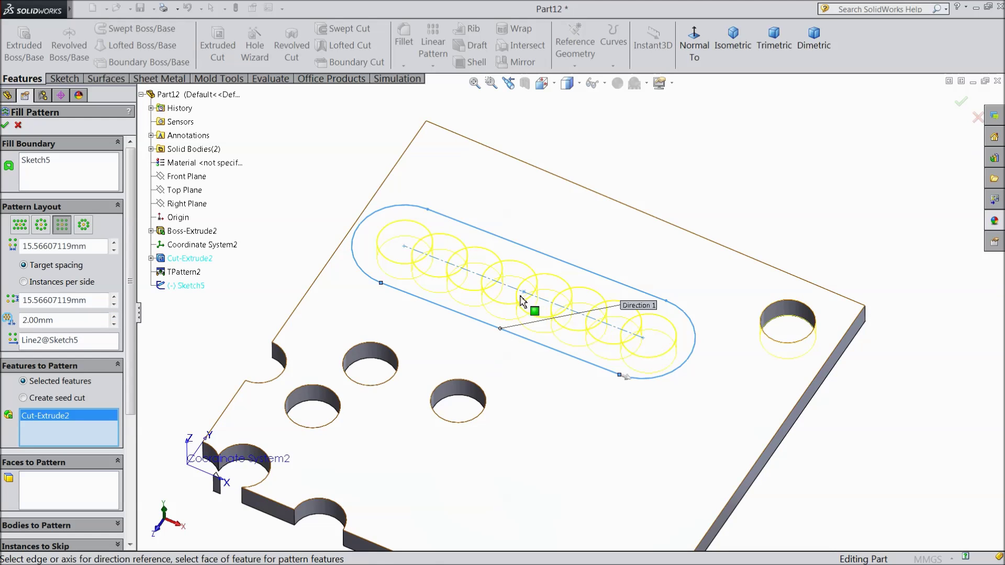
Step: Try circular, perforation and polygon layouts, keep Square, and create Fill Pattern2
left_click(42, 225)
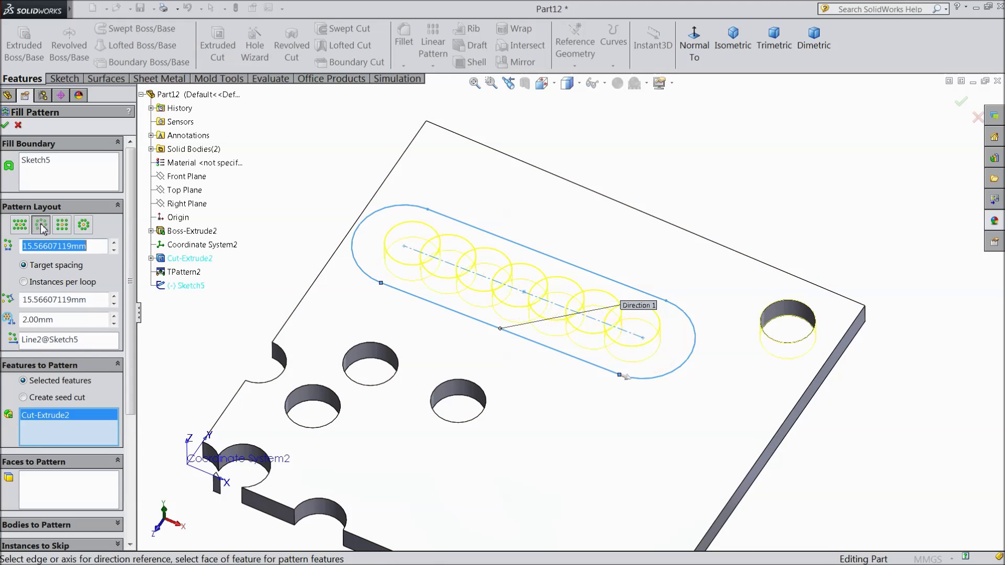
left_click(20, 227)
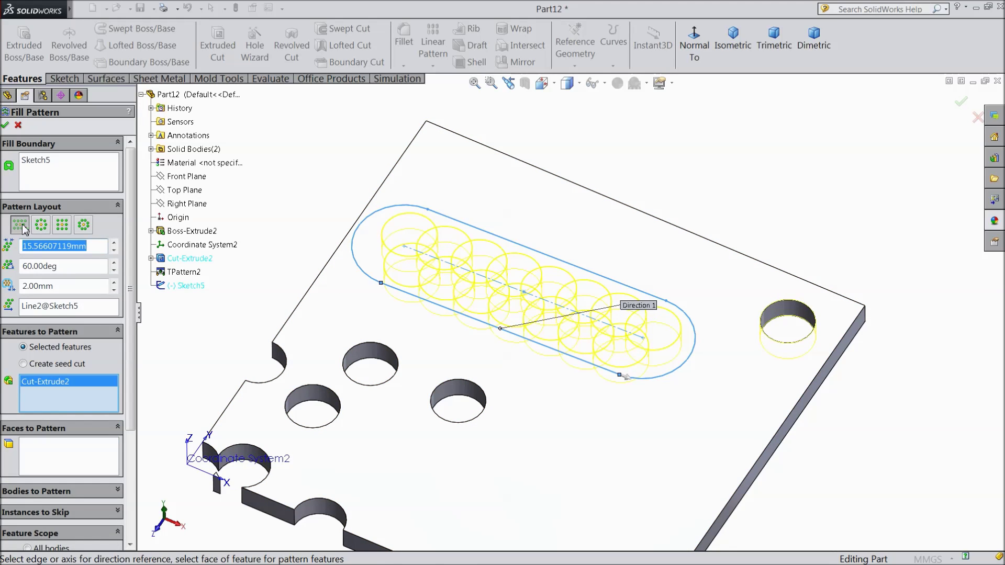
left_click(85, 226)
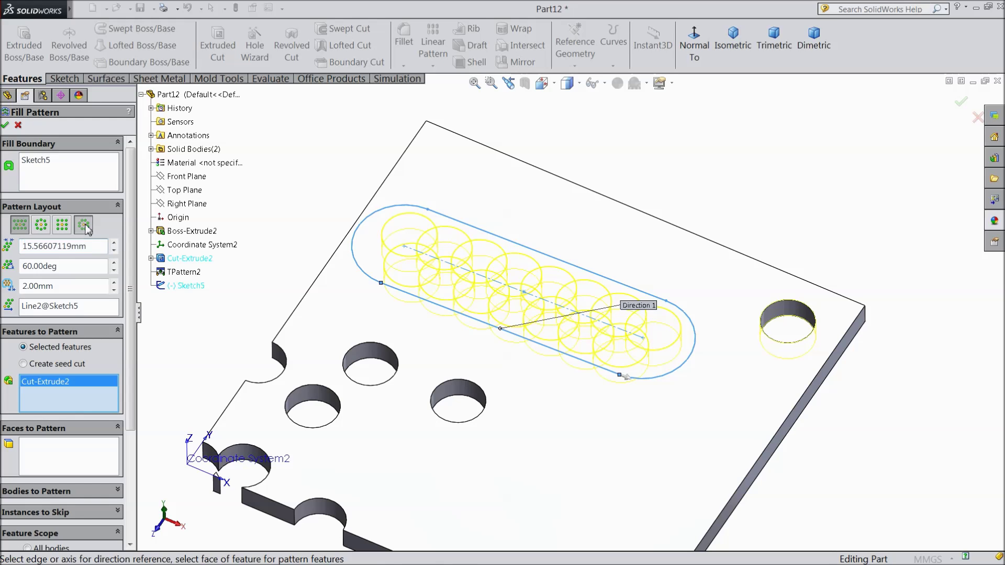
left_click(61, 226)
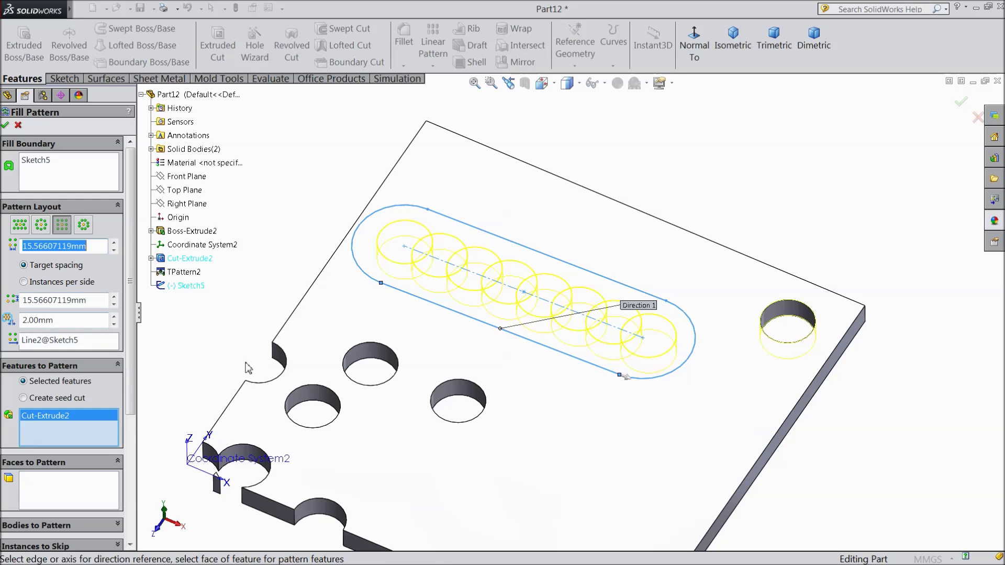
left_click(5, 126)
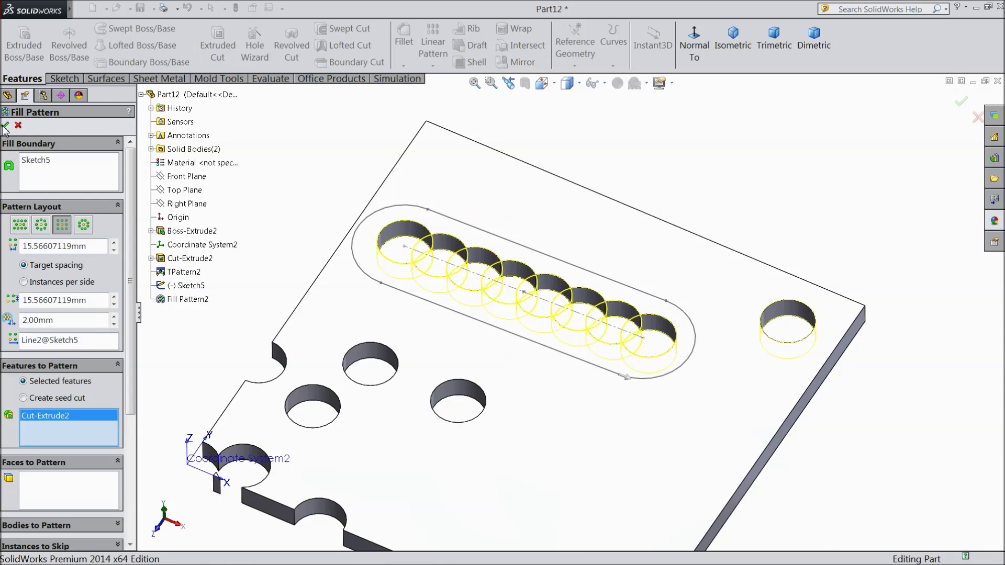
left_click(248, 231)
mouse_move(265, 190)
middle_mouse_down()
mouse_move(254, 285)
mouse_move(236, 320)
mouse_move(271, 173)
mouse_move(306, 180)
mouse_move(263, 163)
middle_mouse_up()
key("Escape")
scroll(487, 234, "down", 3)
mouse_move(427, 370)
middle_mouse_down()
mouse_move(438, 332)
mouse_move(429, 386)
middle_mouse_up()
middle_click_drag(476, 419, 456, 303)
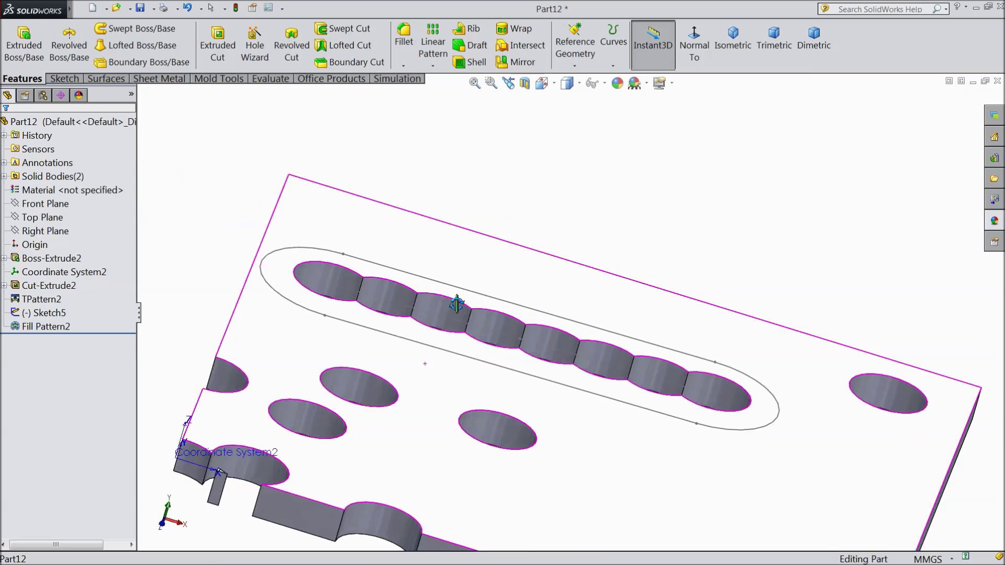
key("f")
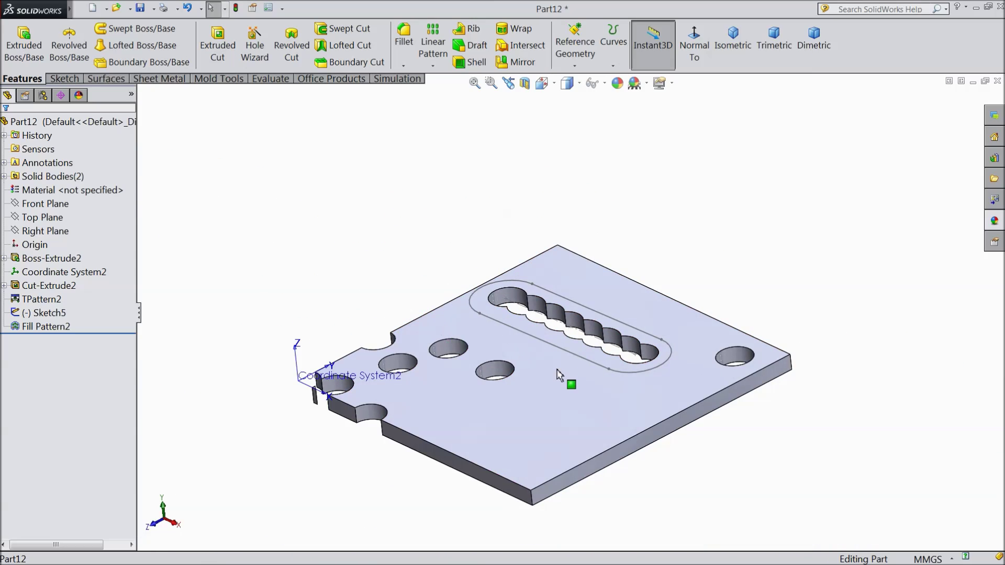